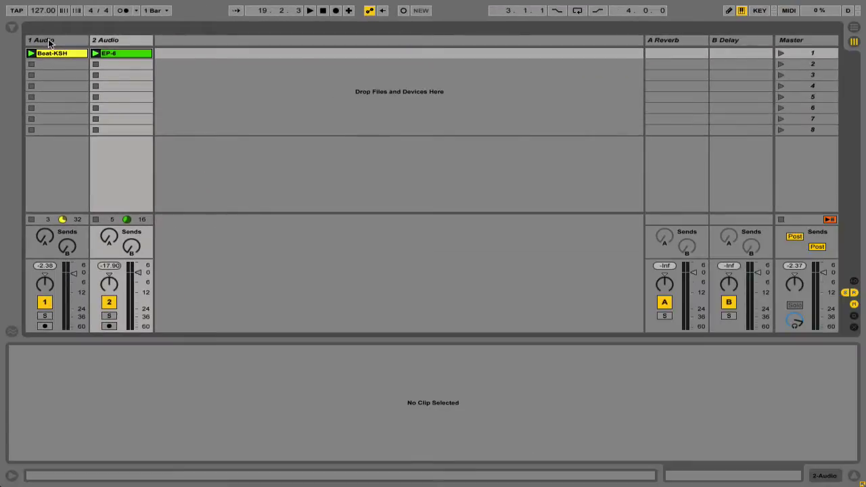
Step: Show the Beat-KSH clip's sample, then launch Scene 1 so Beat-KSH and EP-6 play together
{"action": "left_click", "coordinate": [62, 53]}
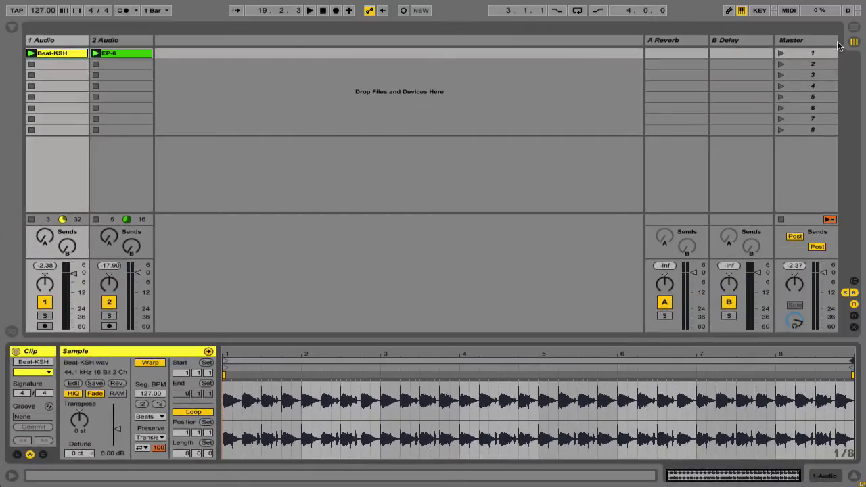
{"action": "left_click", "coordinate": [781, 53]}
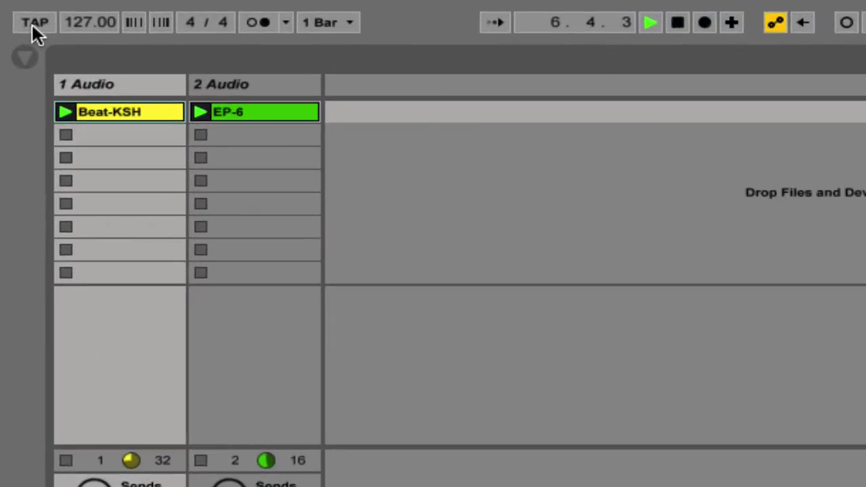
Step: Tap TAP in time with the Beat-KSH and EP-6 playback until the tempo reads 95.70 BPM
{"action": "left_click", "coordinate": [32, 23]}
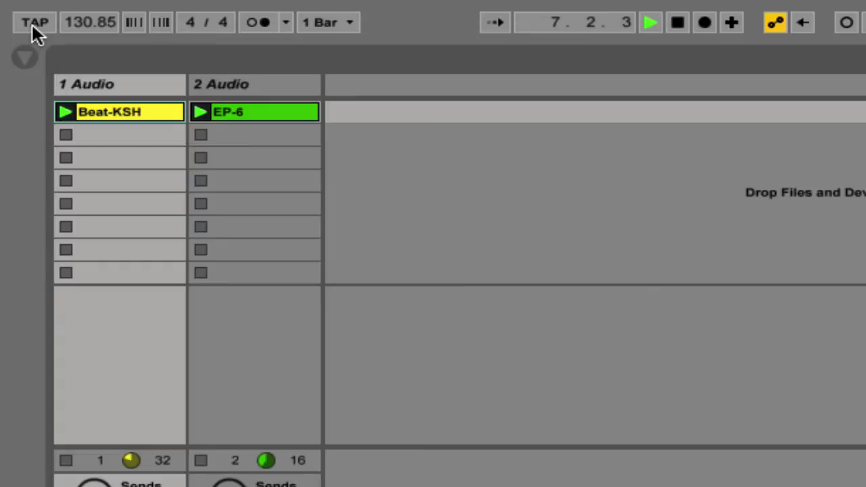
{"action": "left_click", "coordinate": [32, 23]}
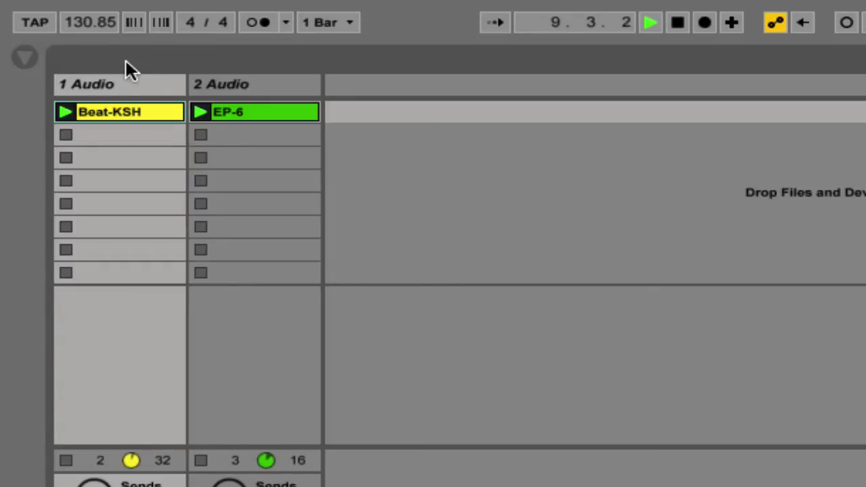
{"action": "left_click", "coordinate": [32, 20]}
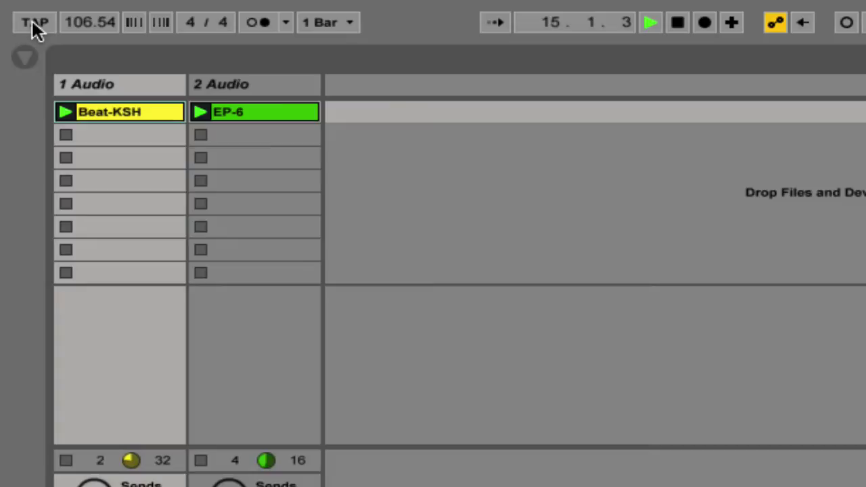
{"action": "left_click", "coordinate": [32, 21]}
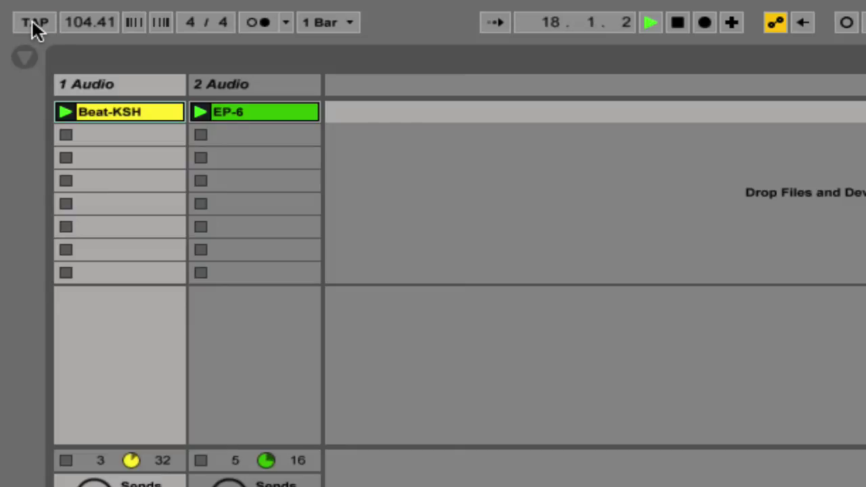
{"action": "left_click", "coordinate": [34, 22]}
{"action": "left_click", "coordinate": [34, 22]}
{"action": "left_click", "coordinate": [33, 22]}
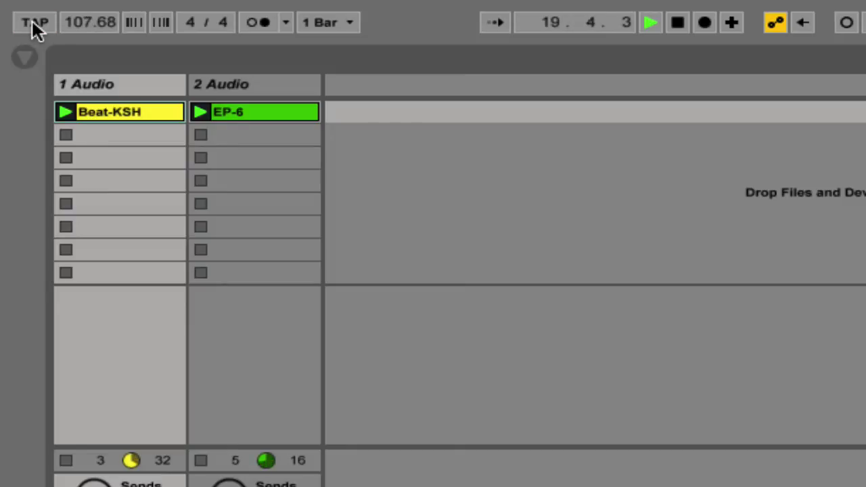
{"action": "left_click", "coordinate": [33, 22]}
{"action": "left_click", "coordinate": [33, 21]}
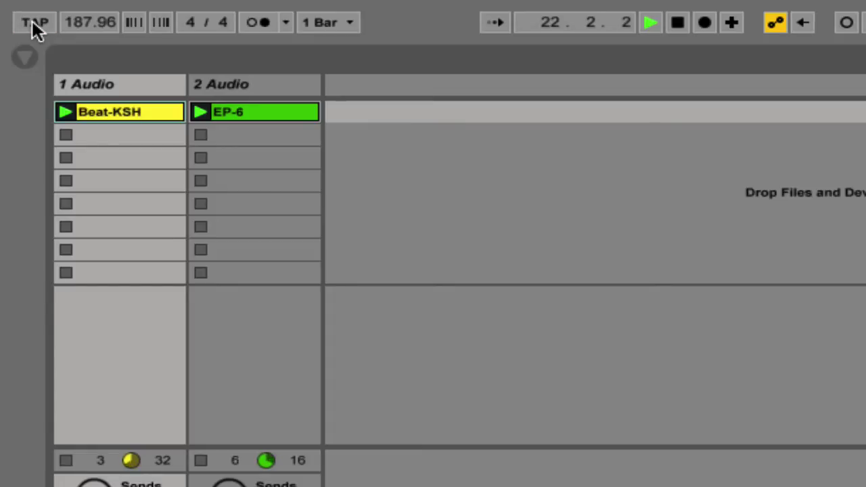
{"action": "left_click", "coordinate": [32, 21]}
{"action": "left_click", "coordinate": [32, 21]}
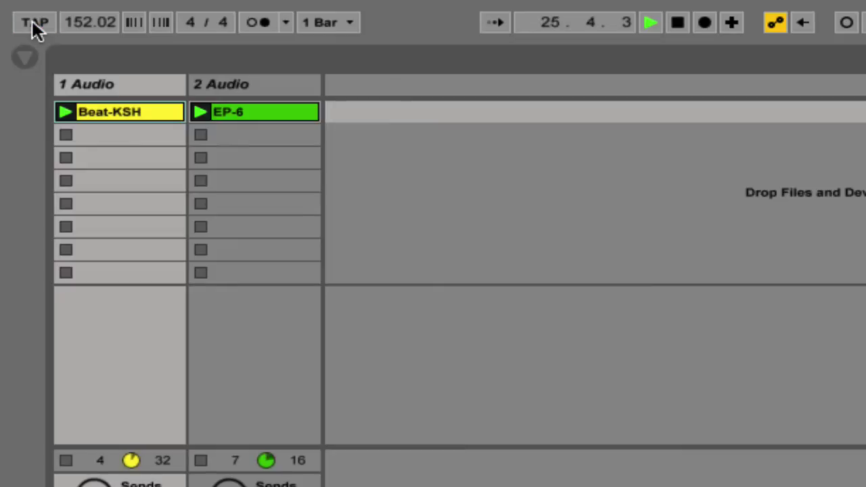
{"action": "left_click", "coordinate": [32, 21]}
{"action": "left_click", "coordinate": [32, 20]}
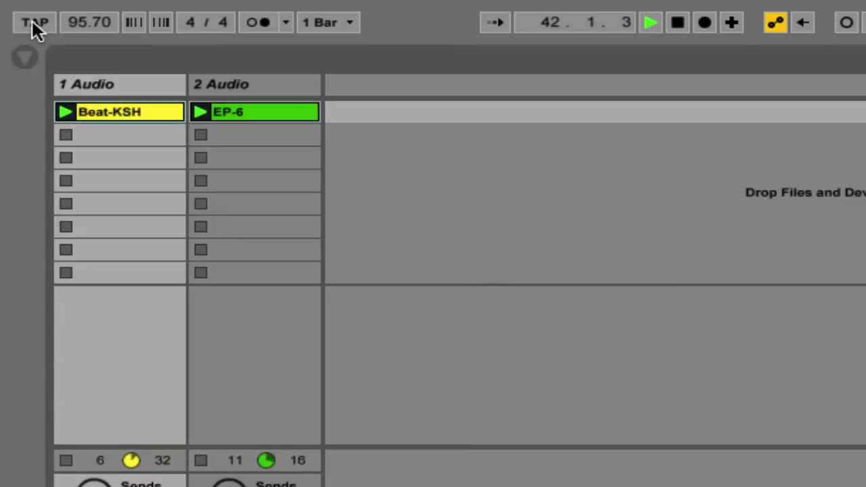
{"action": "left_click", "coordinate": [34, 22]}
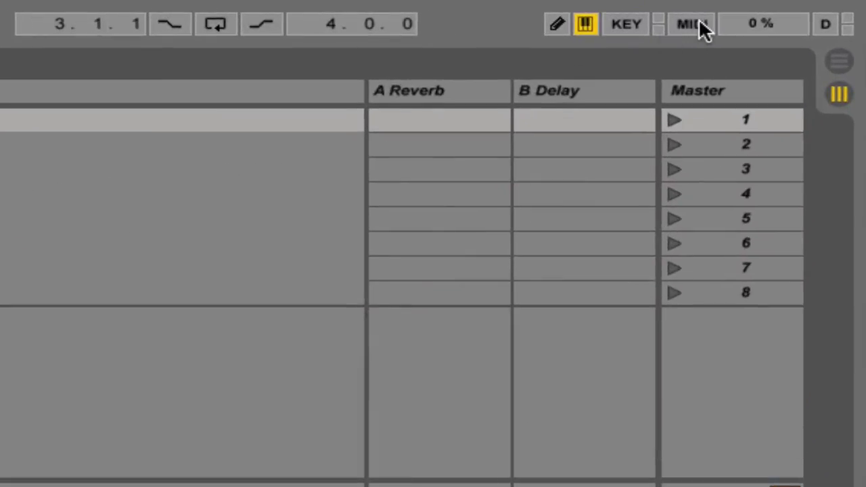
Step: In MIDI Map Mode, assign TAP to note C7 on channel 1, then exit with Ctrl+M
{"action": "left_click", "coordinate": [790, 11]}
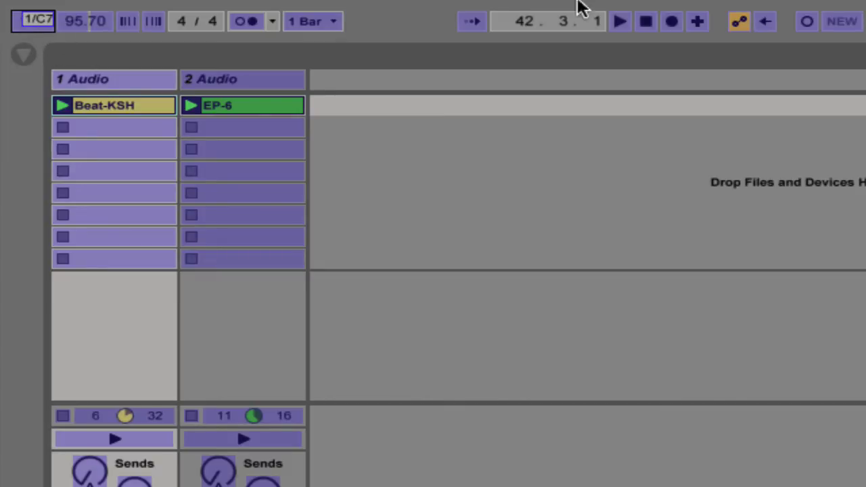
{"action": "key", "text": "ctrl+m"}
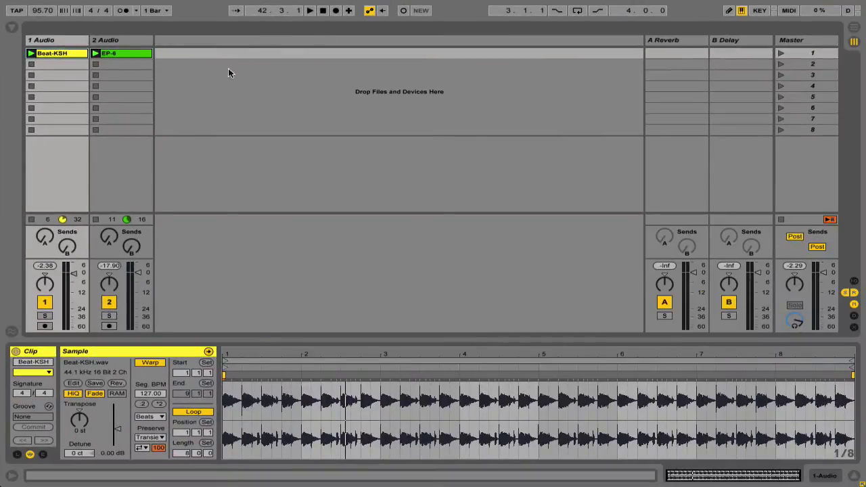
Step: Insert a new MIDI track, 3 MIDI, after the audio tracks and arm it for recording
{"action": "right_click", "coordinate": [202, 83]}
{"action": "left_click", "coordinate": [215, 102]}
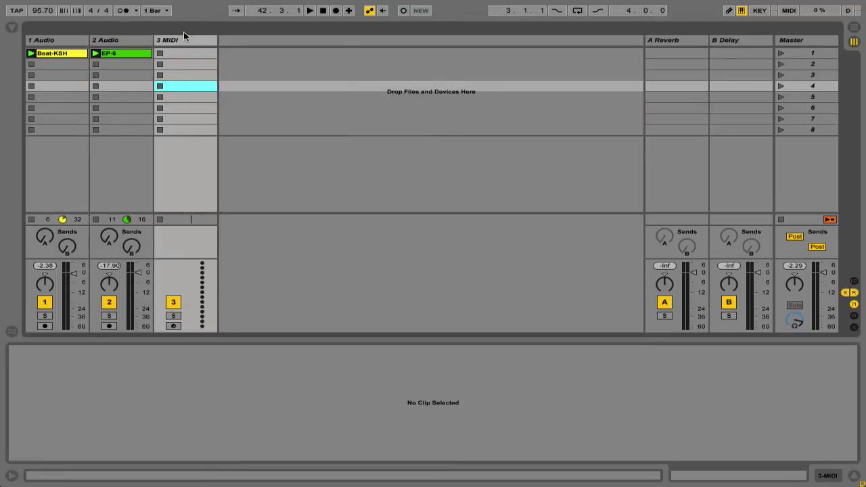
{"action": "left_click", "coordinate": [189, 41]}
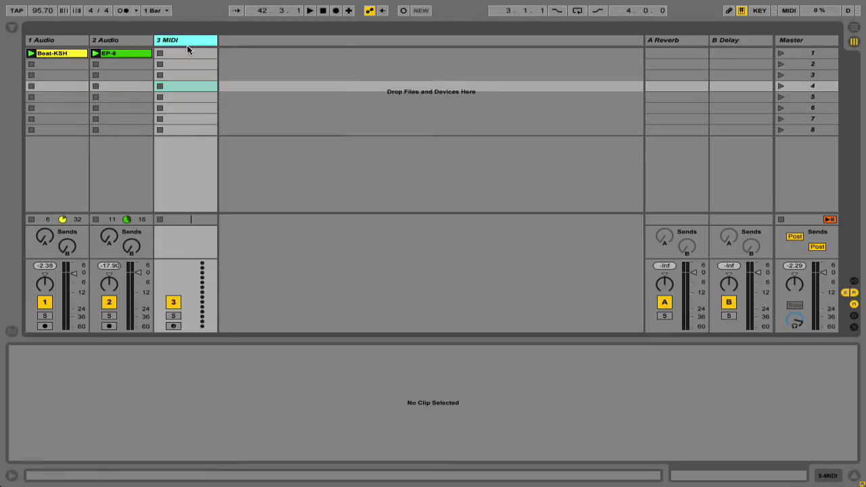
{"action": "left_click", "coordinate": [173, 326]}
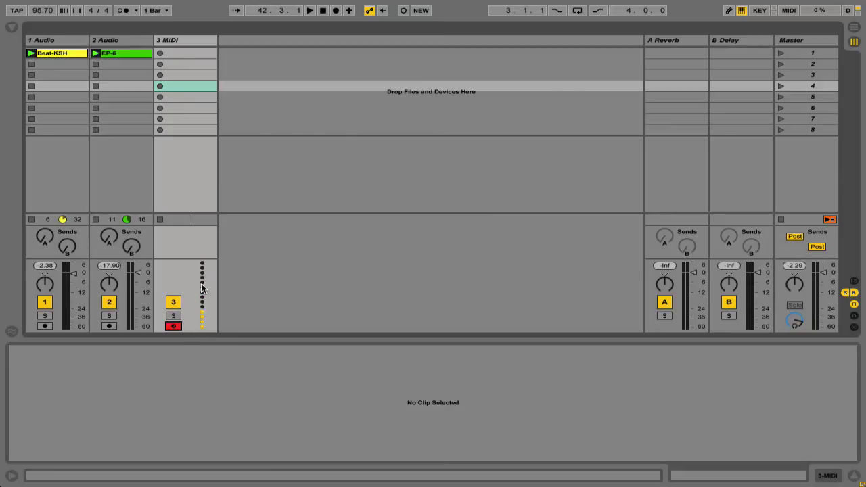
Step: Load the Bells1 High preset from Instruments > Electric > Piano & Keys onto the 3 MIDI track
{"action": "left_click", "coordinate": [11, 27]}
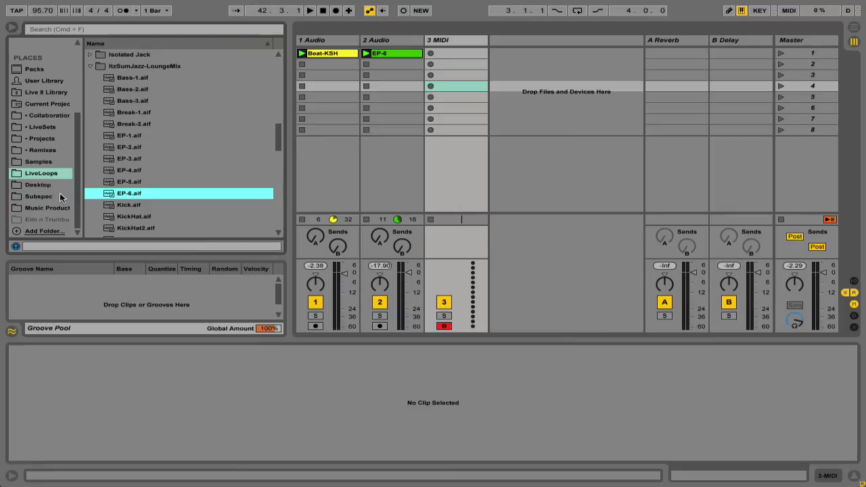
{"action": "scroll", "coordinate": [41, 94], "scroll_direction": "up", "scroll_amount": 5}
{"action": "left_click", "coordinate": [39, 77]}
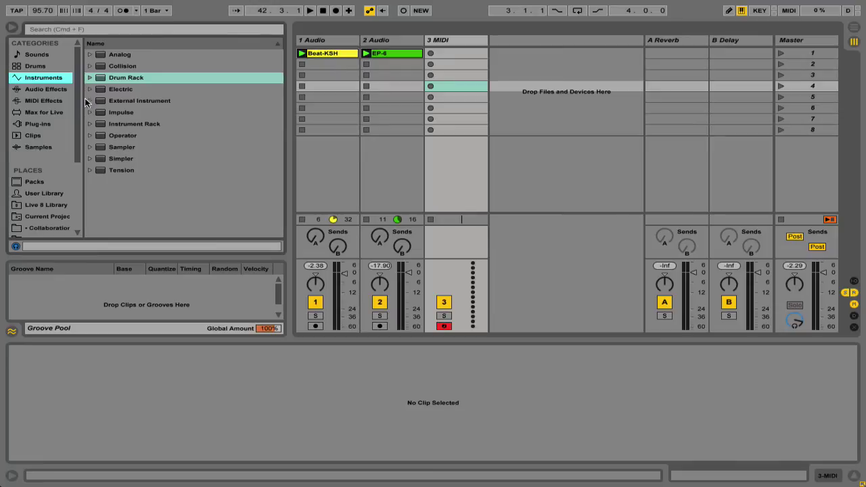
{"action": "left_click", "coordinate": [88, 90]}
{"action": "left_click", "coordinate": [98, 124]}
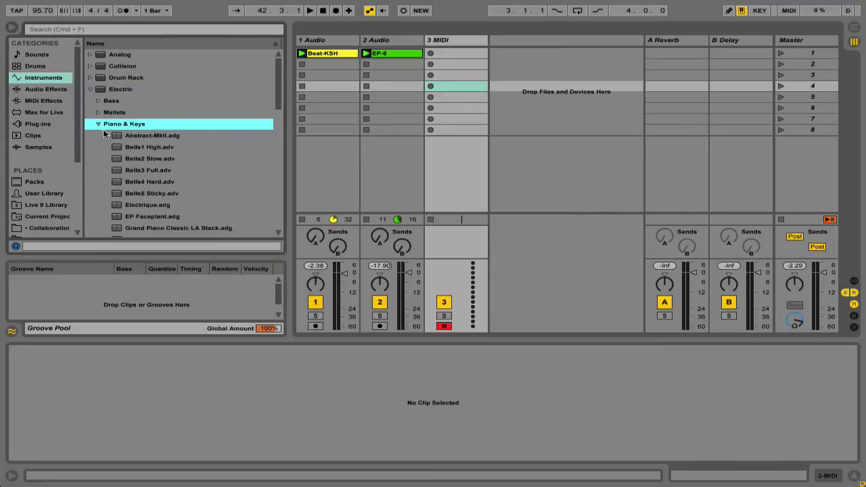
{"action": "left_click_drag", "start_coordinate": [159, 150], "coordinate": [464, 48]}
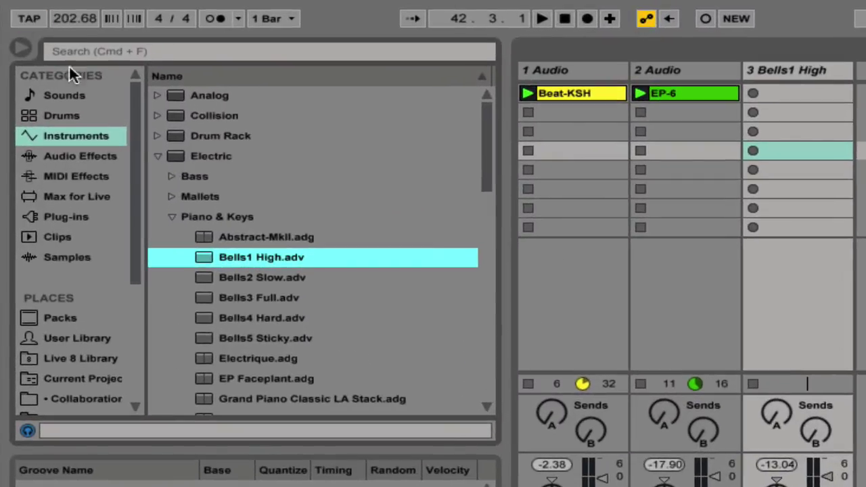
Step: Restart playback from the beginning and tap the tempo down to 103.37 BPM
{"action": "left_click", "coordinate": [541, 19]}
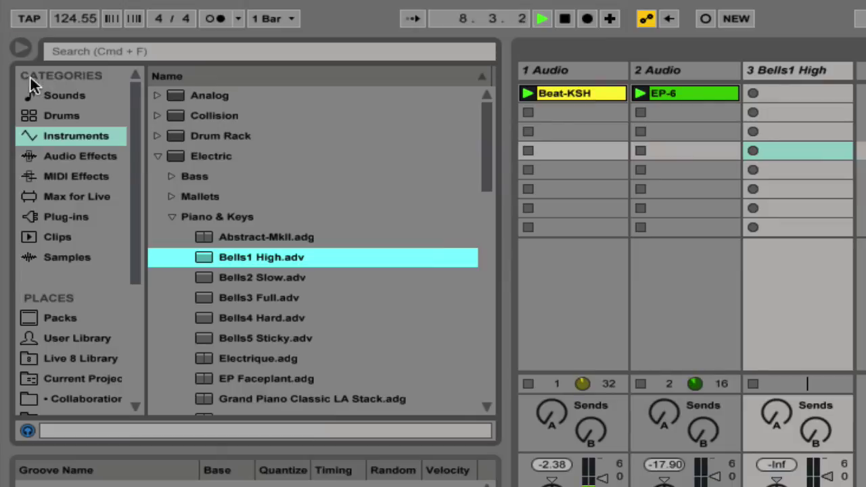
{"action": "left_click", "coordinate": [30, 25]}
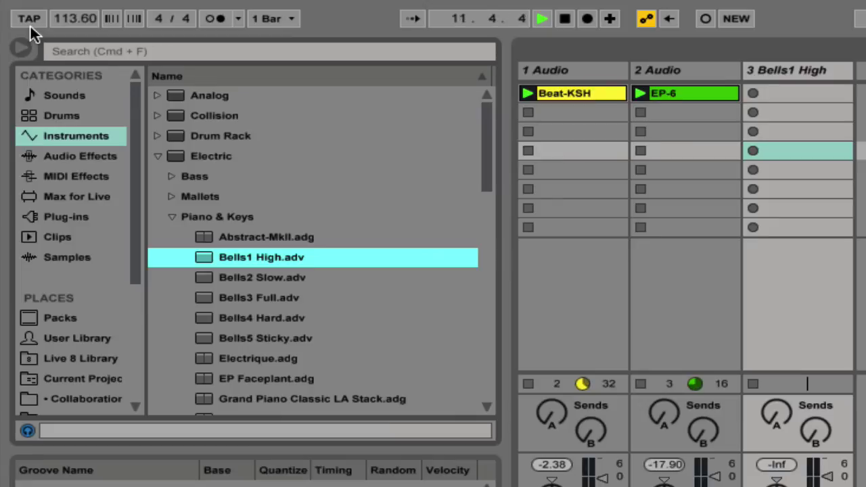
{"action": "left_click", "coordinate": [30, 24]}
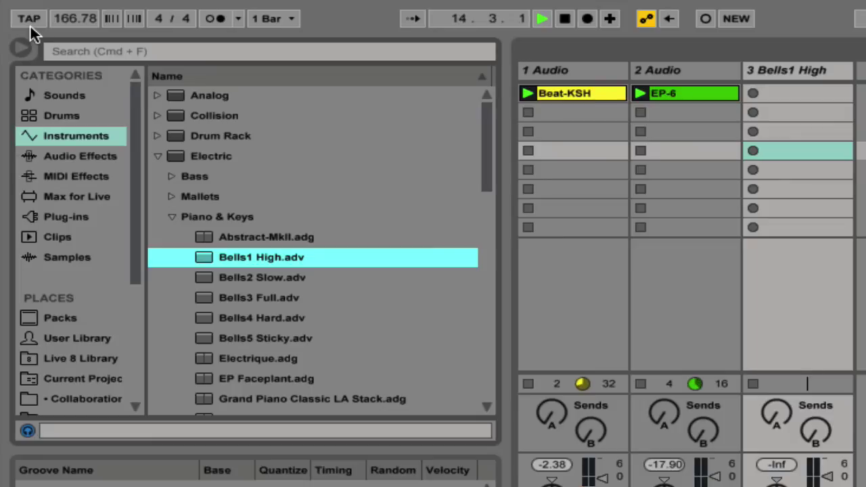
{"action": "left_click", "coordinate": [30, 24]}
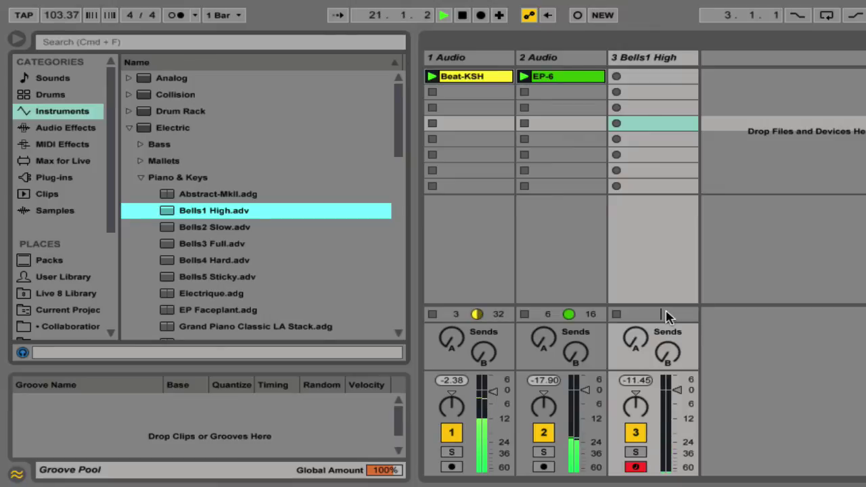
Step: Tap the mapped trigger until the tempo reads 147.65 BPM, then stop playback
{"action": "key", "text": "t"}
{"action": "key", "text": "t"}
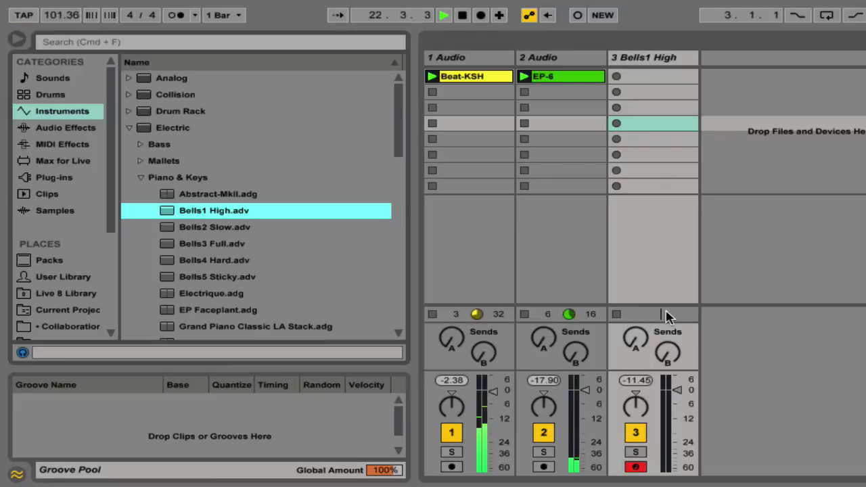
{"action": "key", "text": "t"}
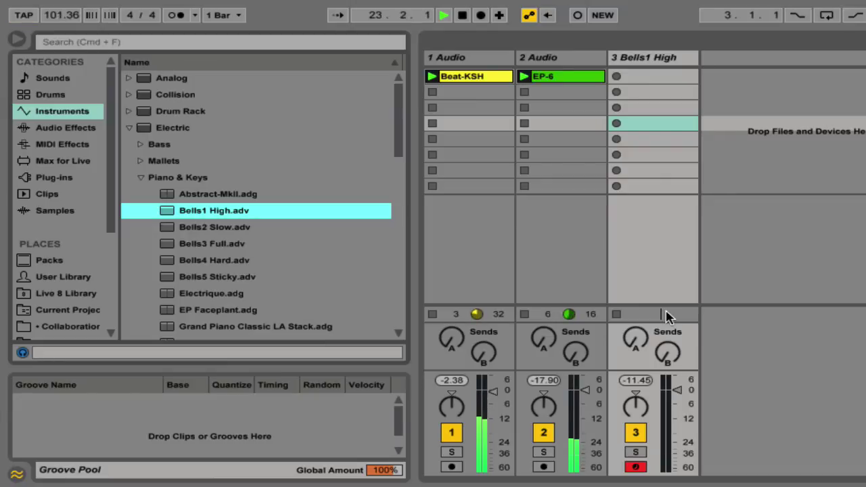
{"action": "key", "text": "t"}
{"action": "key", "text": "t"}
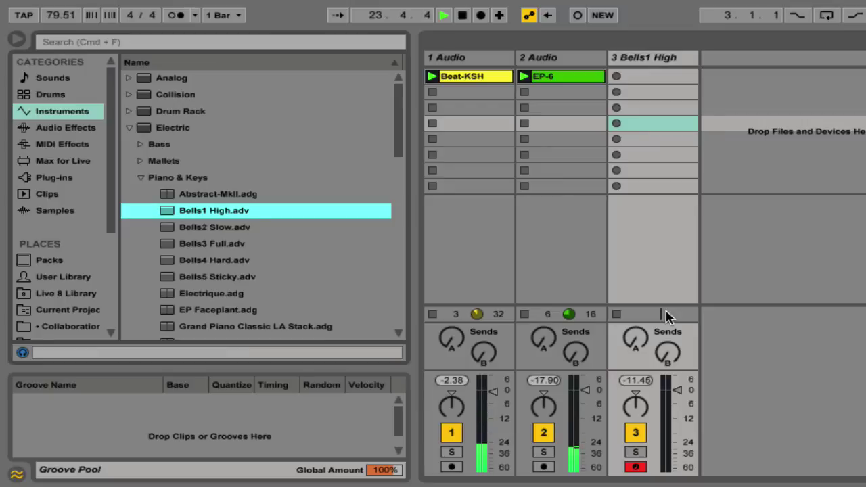
{"action": "key", "text": "t"}
{"action": "key", "text": "t"}
{"action": "key", "text": "t"}
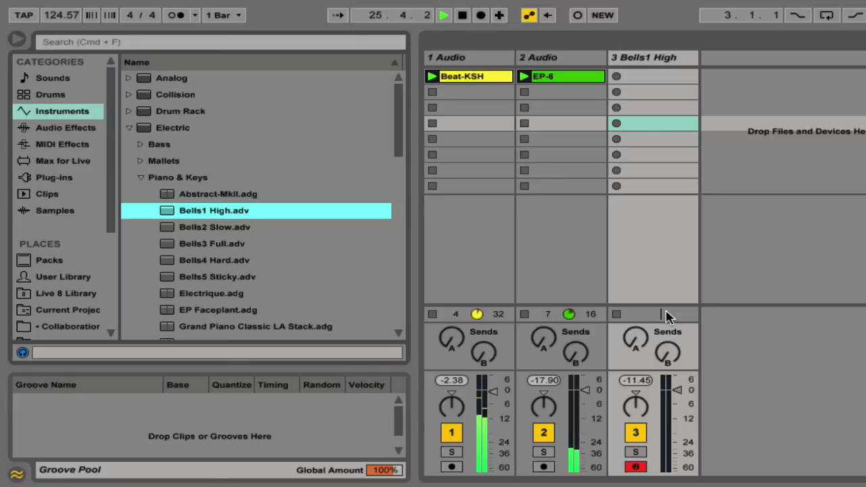
{"action": "key", "text": "t"}
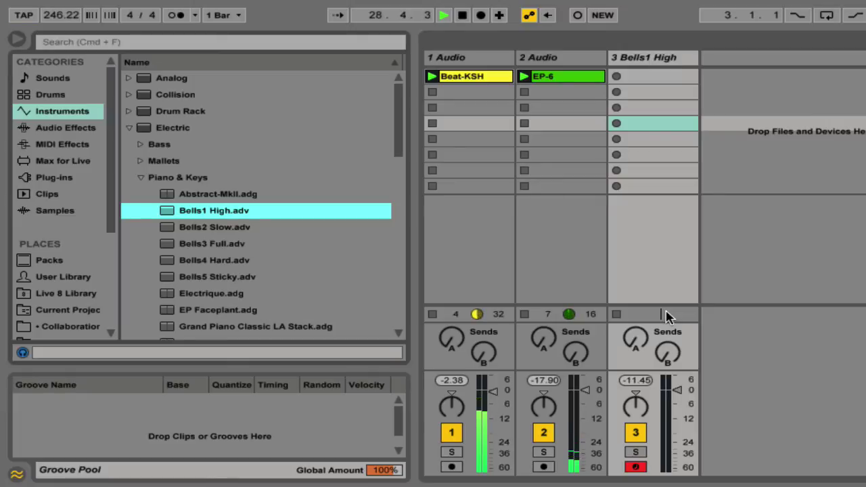
{"action": "key", "text": "t"}
{"action": "key", "text": "t"}
{"action": "key", "text": "space"}
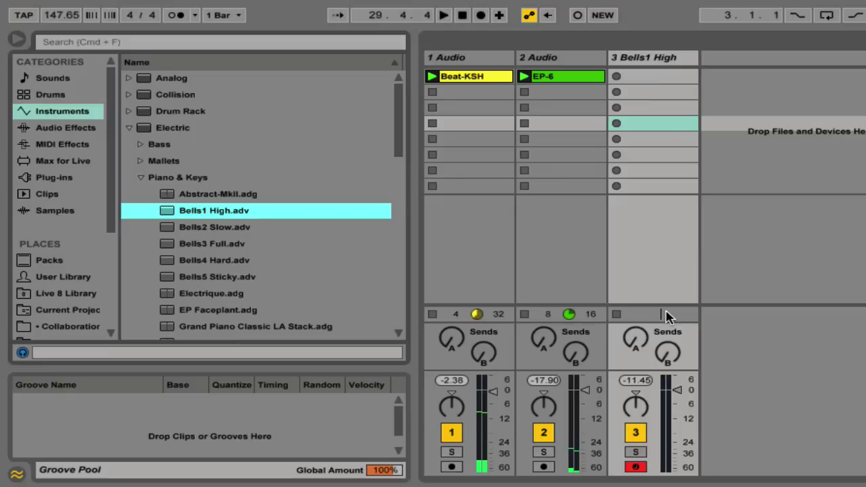